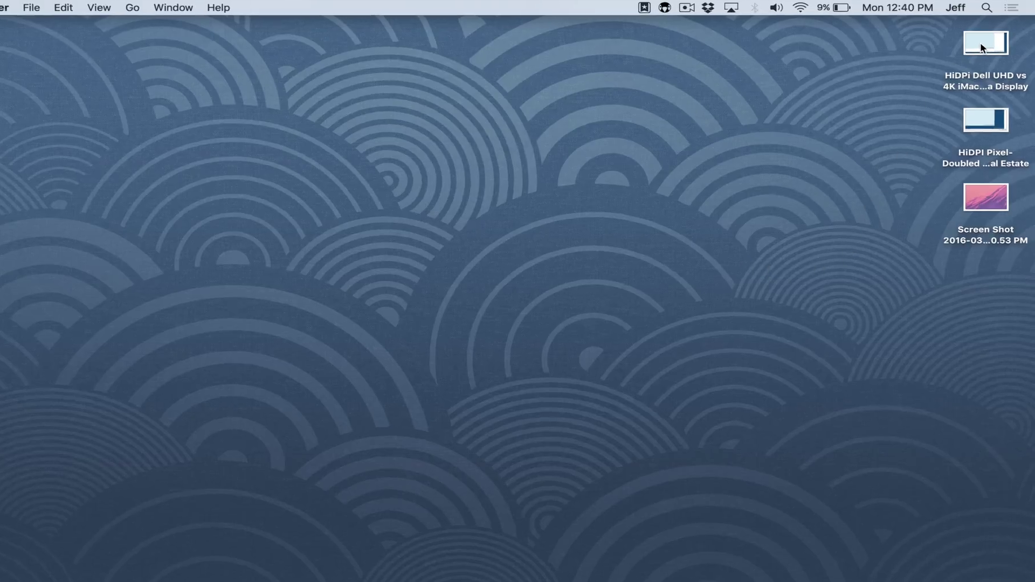
Step: Drop the HiDPi Dell comparison file onto the Yoink shelf, then switch to the Final Cut Pro space
drag(979, 46, 841, 252)
drag(765, 348, 724, 464)
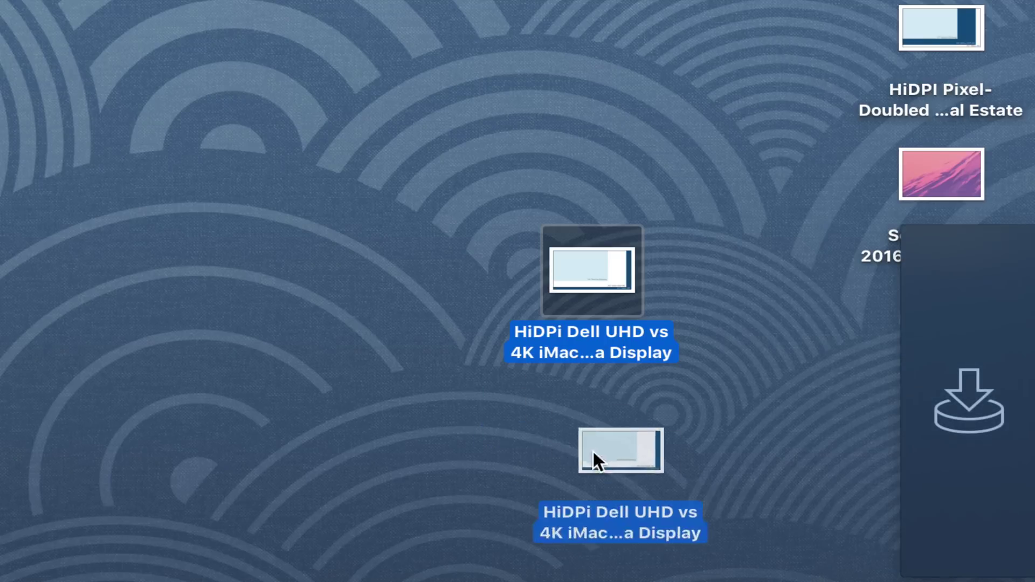
drag(593, 451, 921, 367)
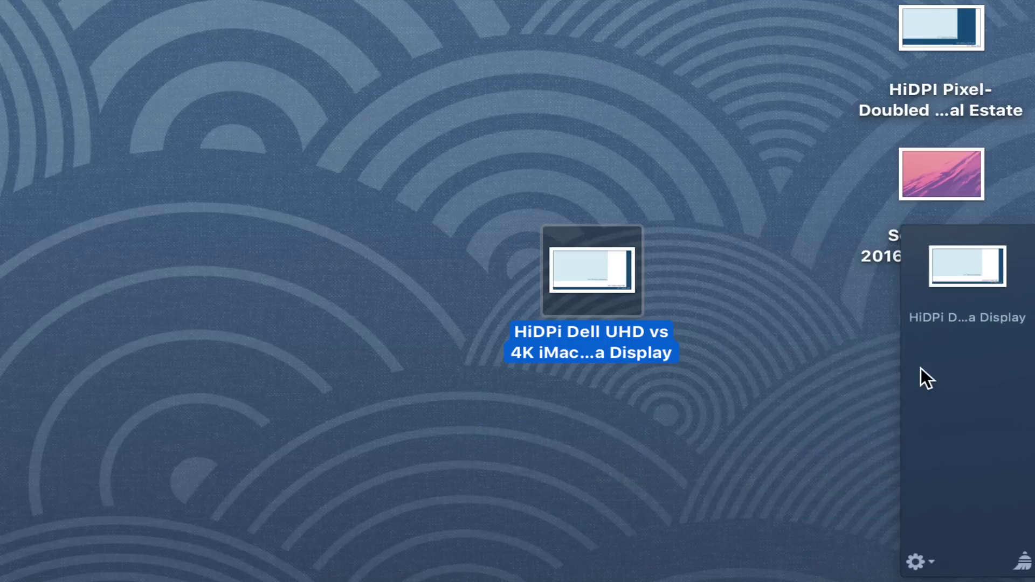
mouse_move(962, 277)
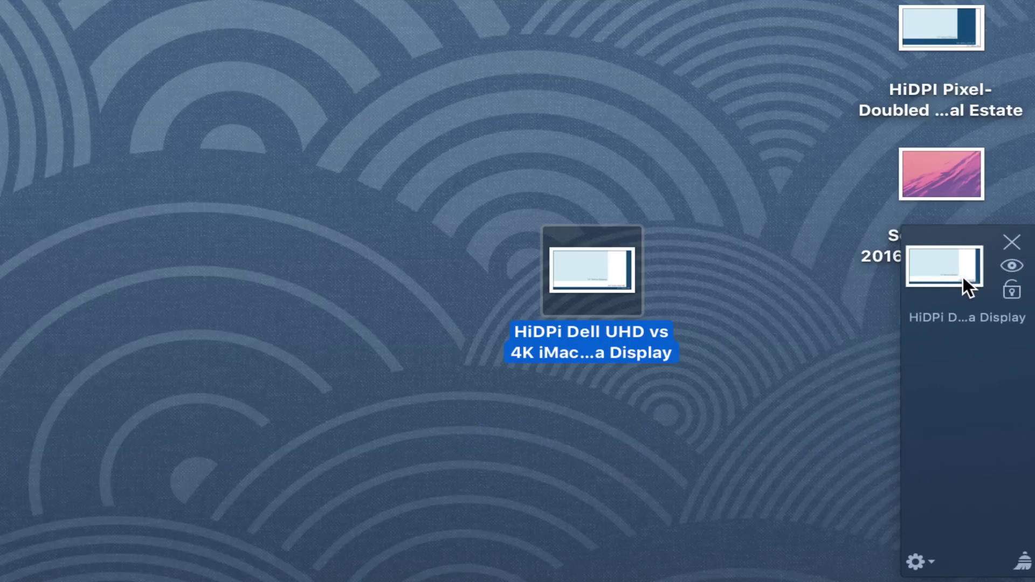
key(ctrl+Right)
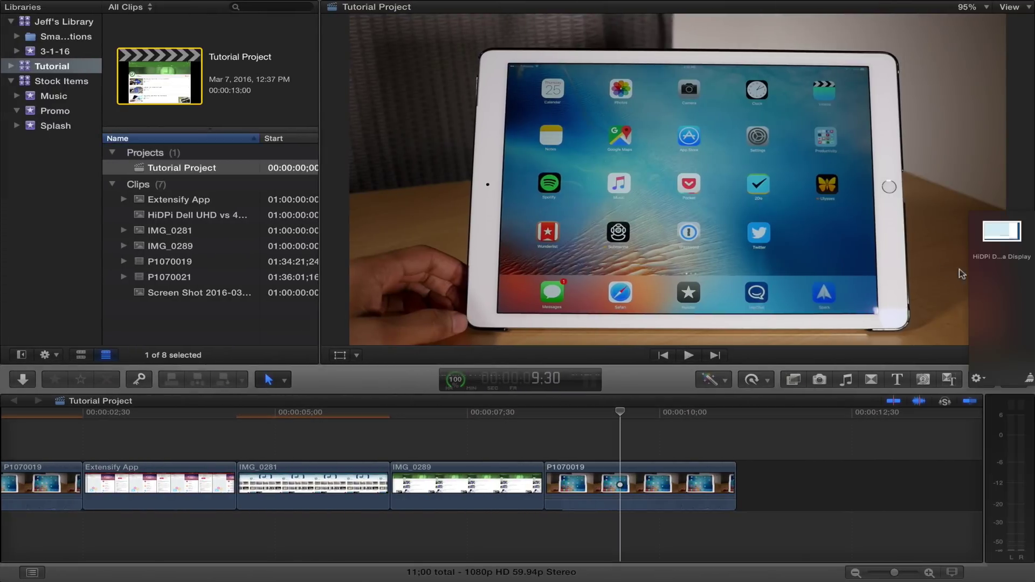
Step: Place the shelved HiDPi Dell image after P1070019 on the timeline, review it, and return to the desktop
key(ctrl+Left)
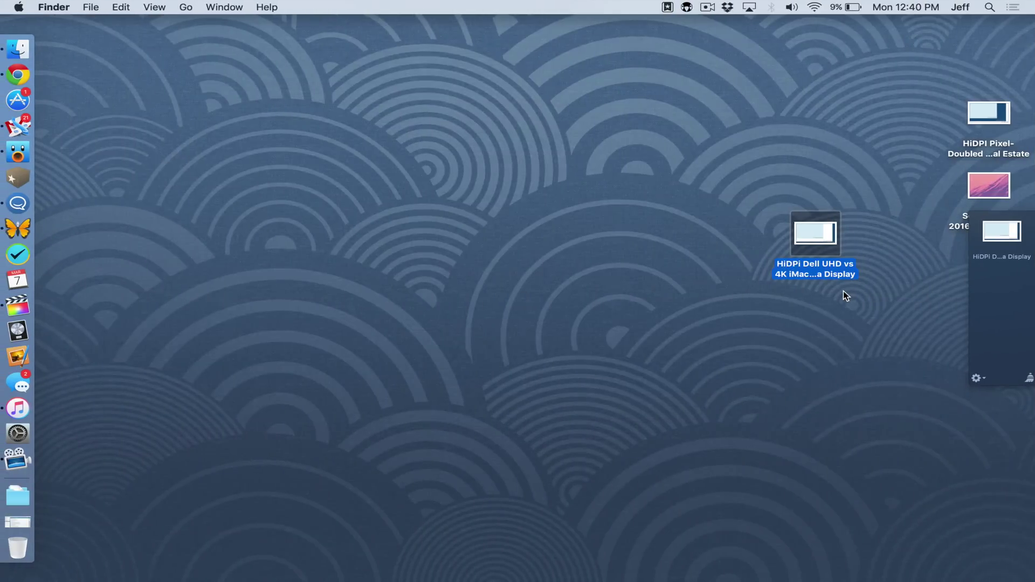
key(ctrl+Right)
mouse_move(991, 231)
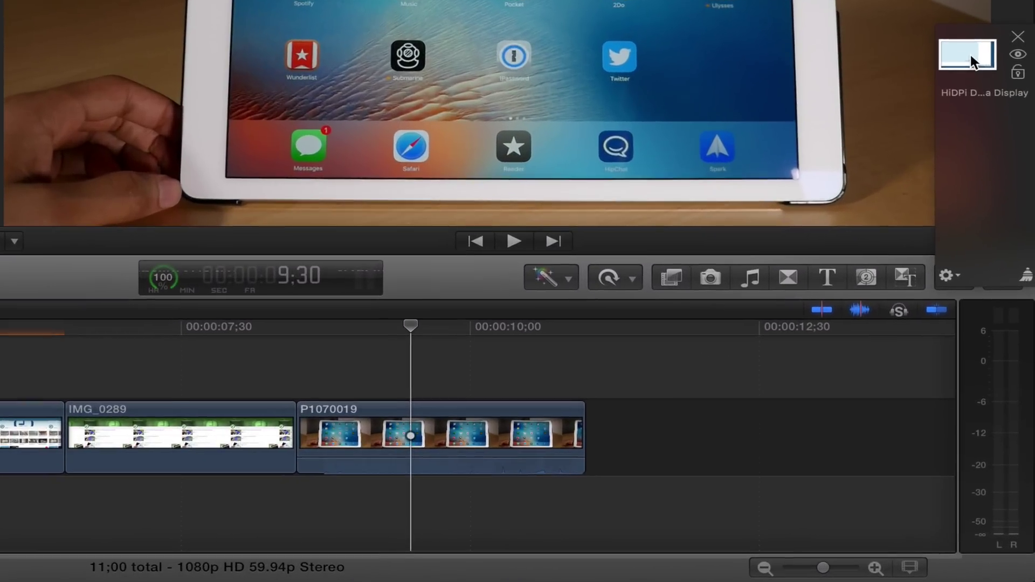
drag(970, 54, 677, 435)
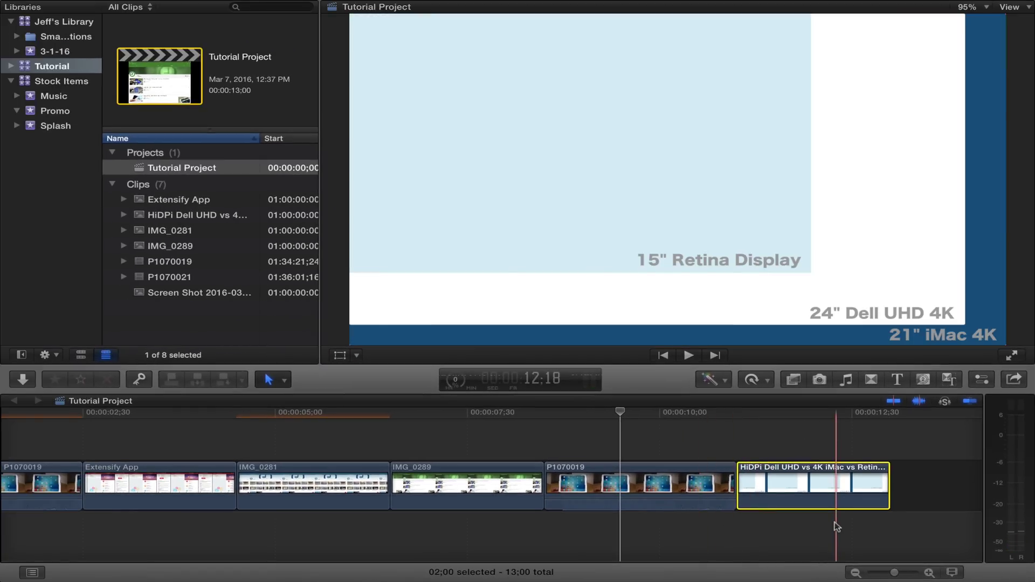
click(835, 526)
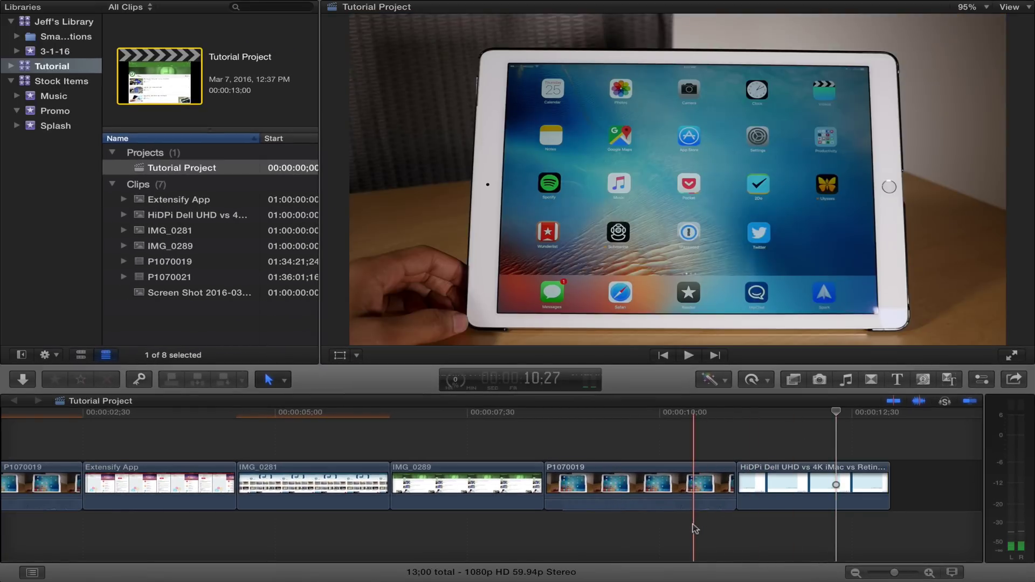
click(694, 531)
key(ctrl+Left)
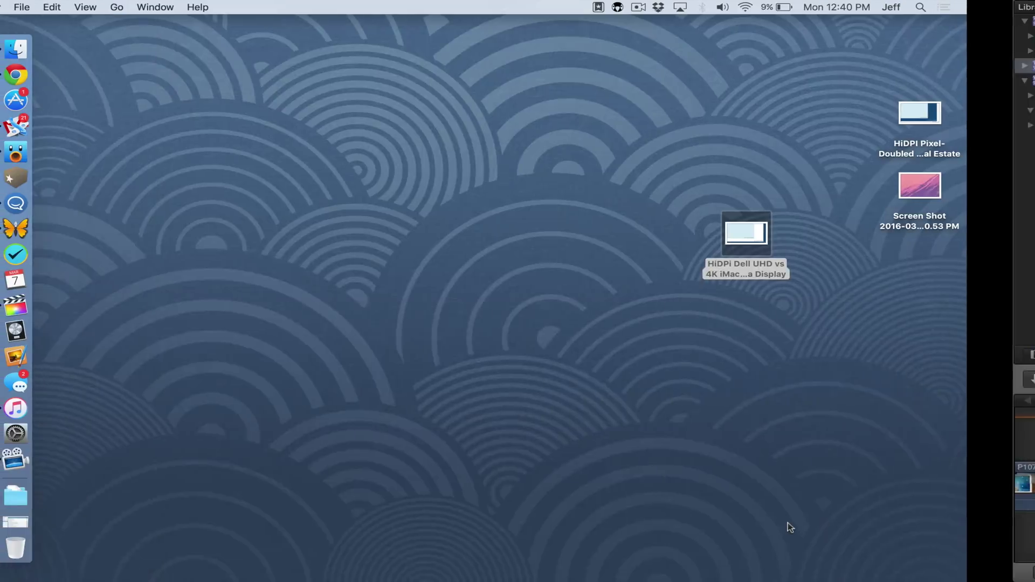
Step: Select the three desktop files and show the Music folder in a new Finder window
click(655, 348)
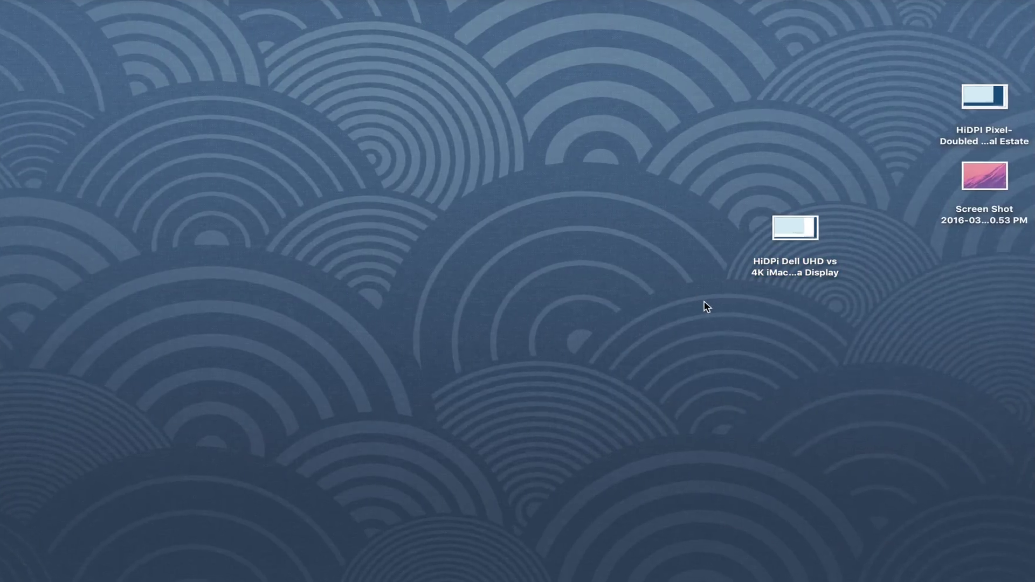
drag(727, 300, 987, 94)
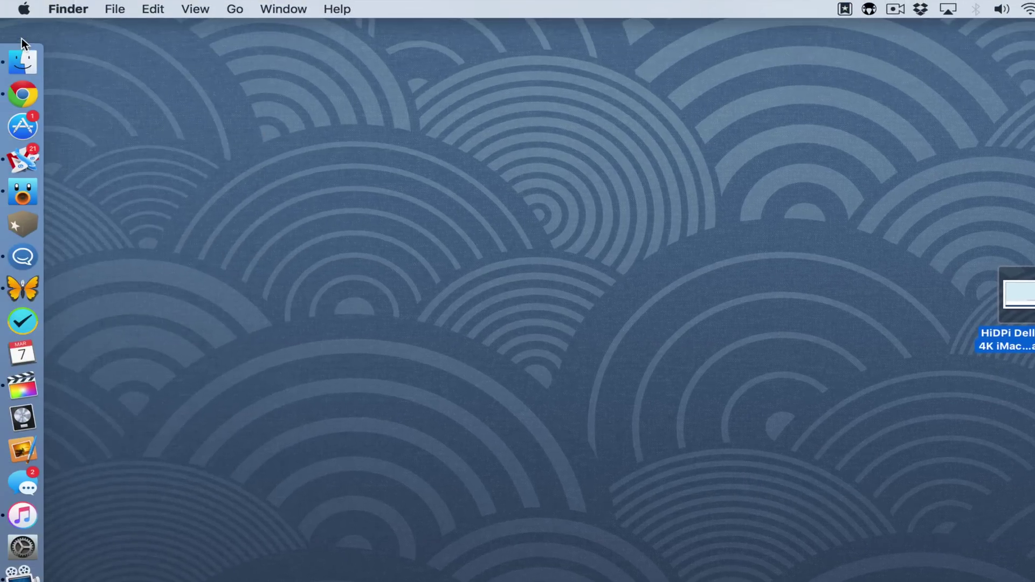
click(33, 60)
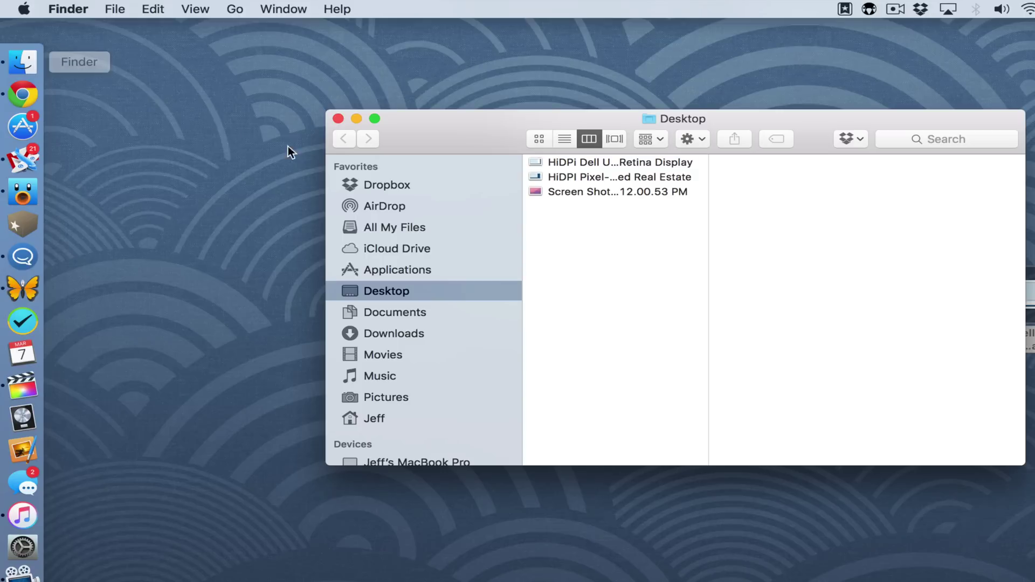
click(407, 375)
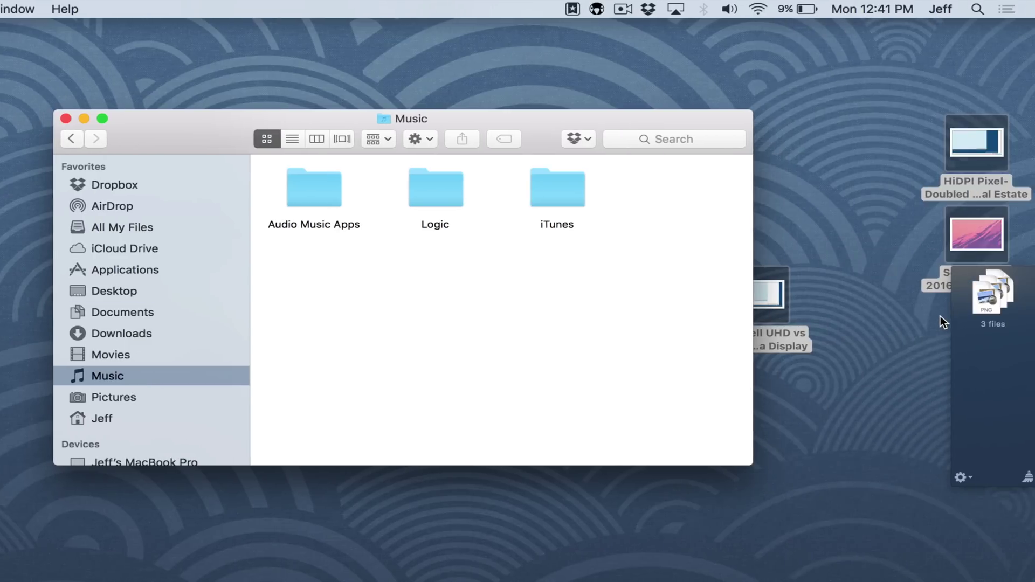
Step: Drop the shelved files into the Music folder, then move them back onto the desktop
mouse_move(978, 308)
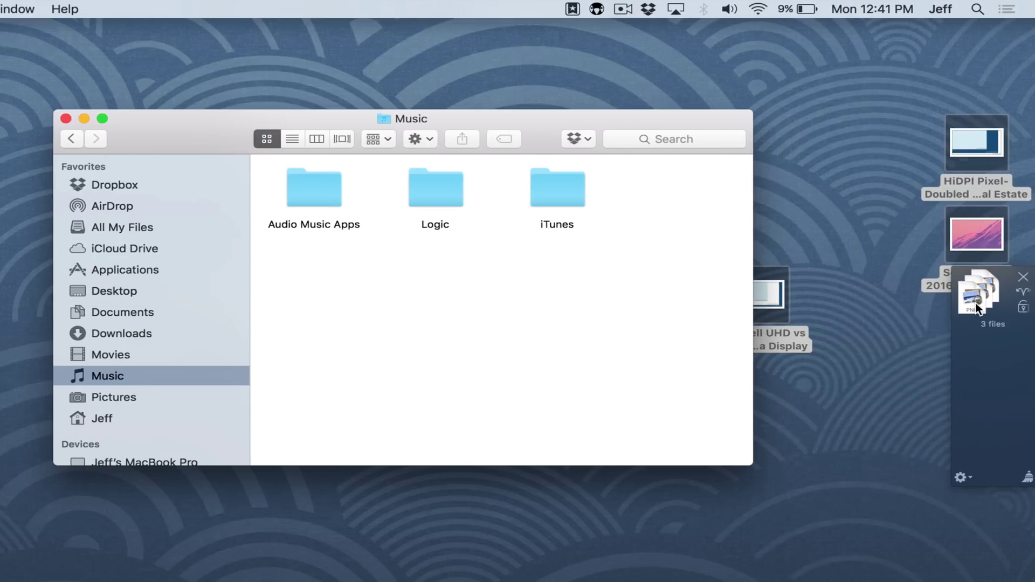
drag(968, 307, 574, 345)
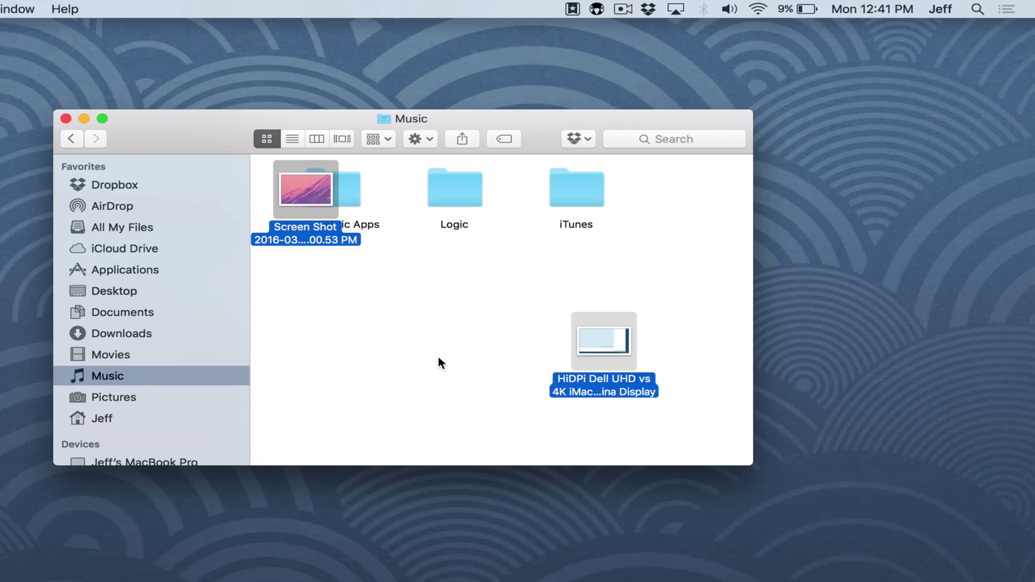
drag(635, 323, 896, 190)
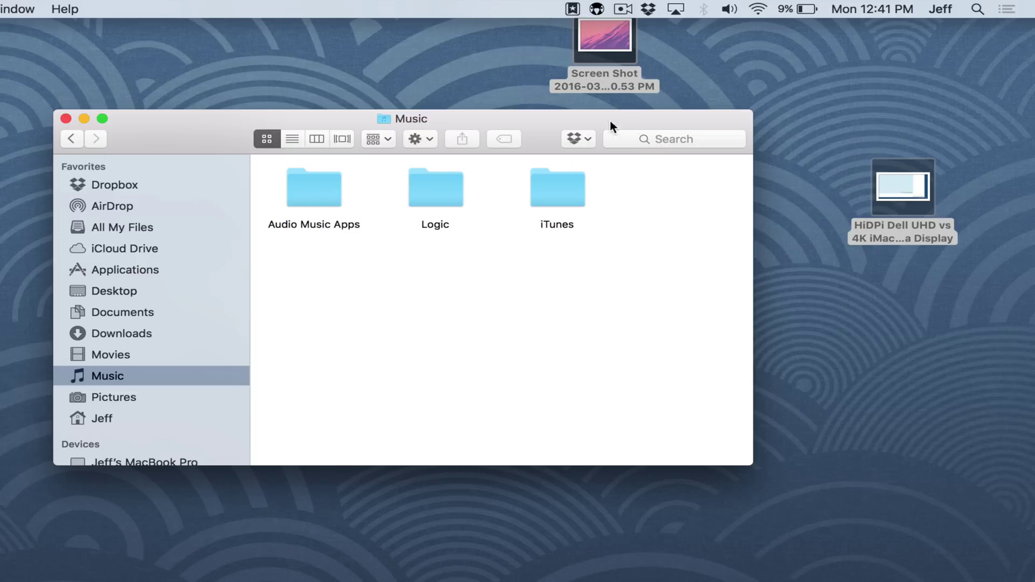
Step: Minimize the Music window and spread the Screen Shot and HiDPI Pixel-Doubled files apart on the desktop
click(85, 118)
click(459, 213)
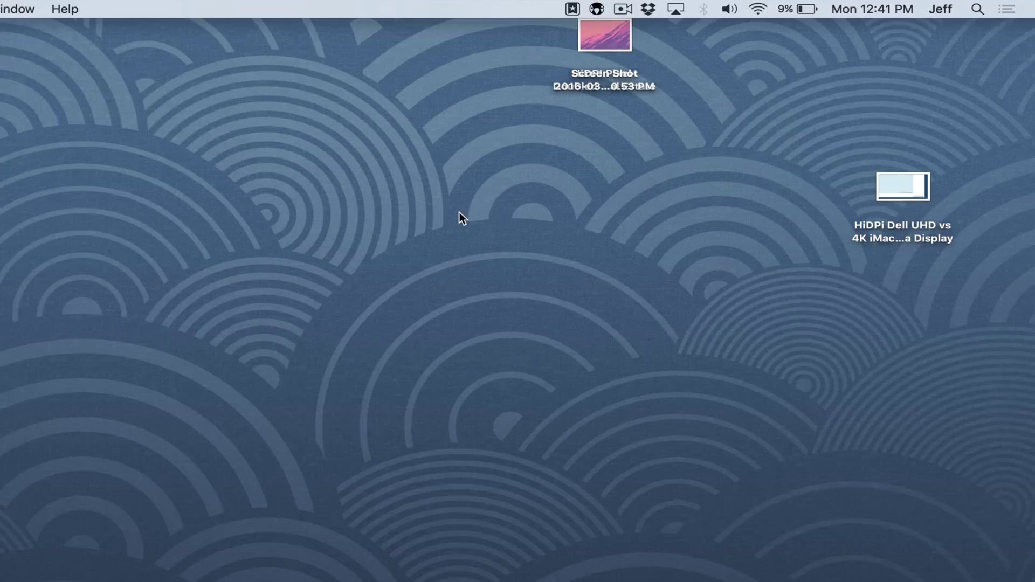
drag(621, 44, 580, 199)
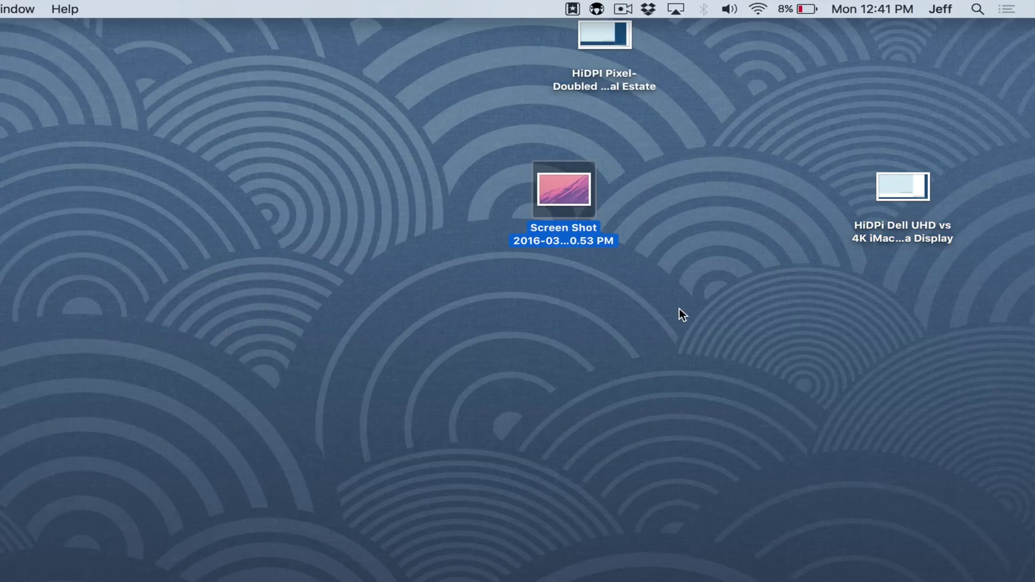
drag(601, 36, 725, 156)
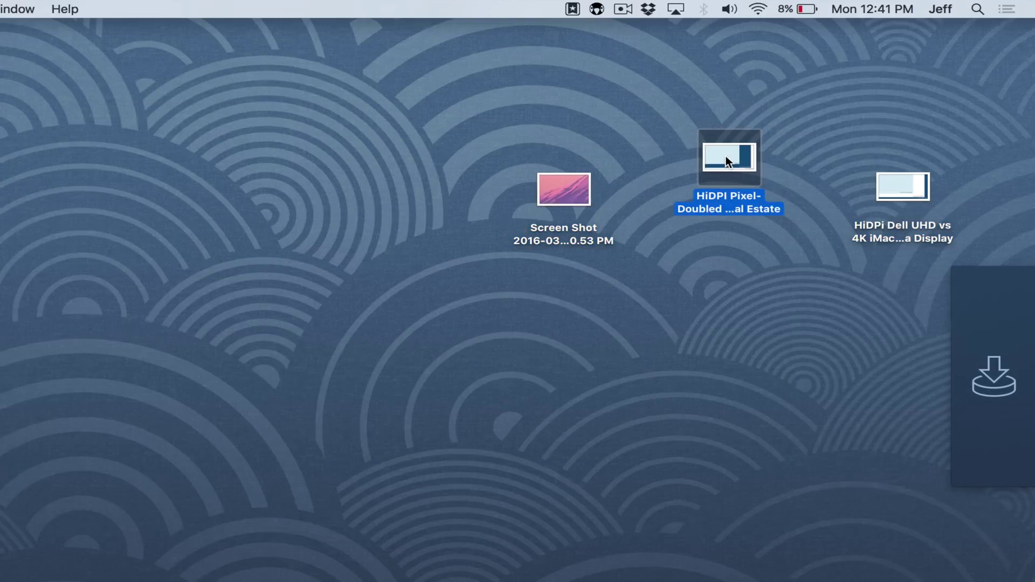
Step: Select all three desktop files for the shelf, then empty the shelf with the broom
click(724, 329)
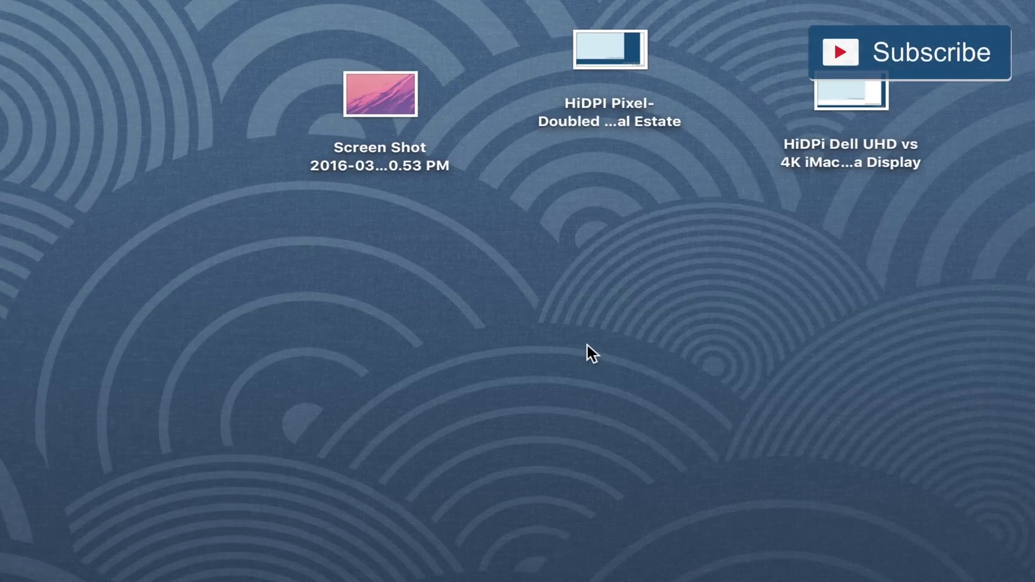
drag(156, 276, 966, 336)
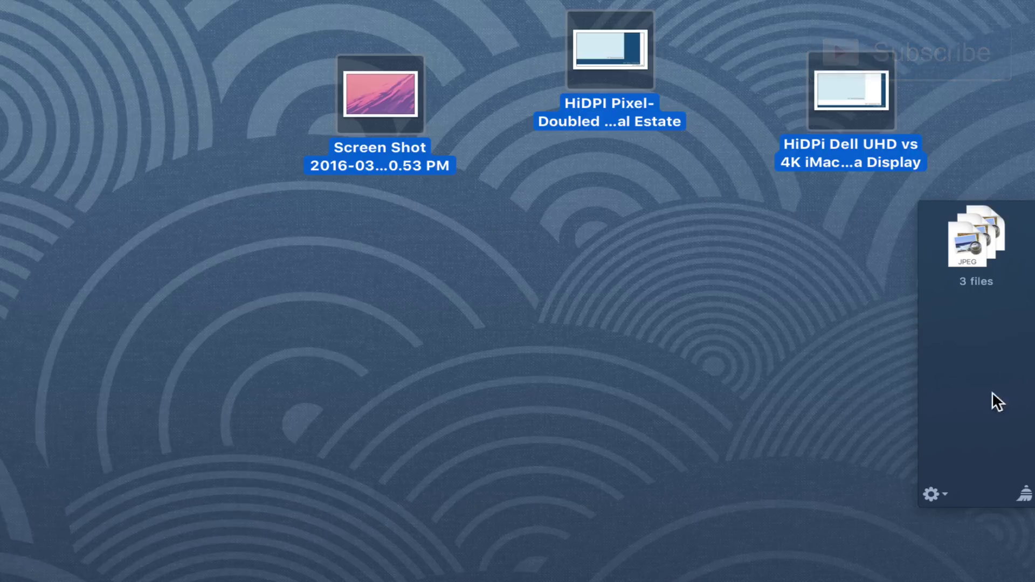
click(1026, 494)
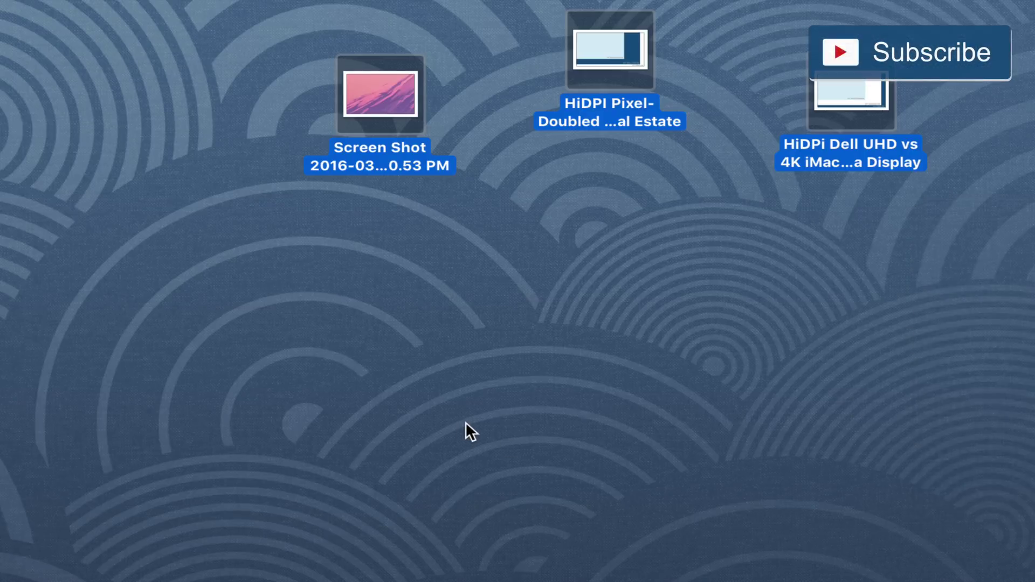
Step: Shelve all three desktop files as one stack and expand it into separate items
drag(254, 278, 873, 27)
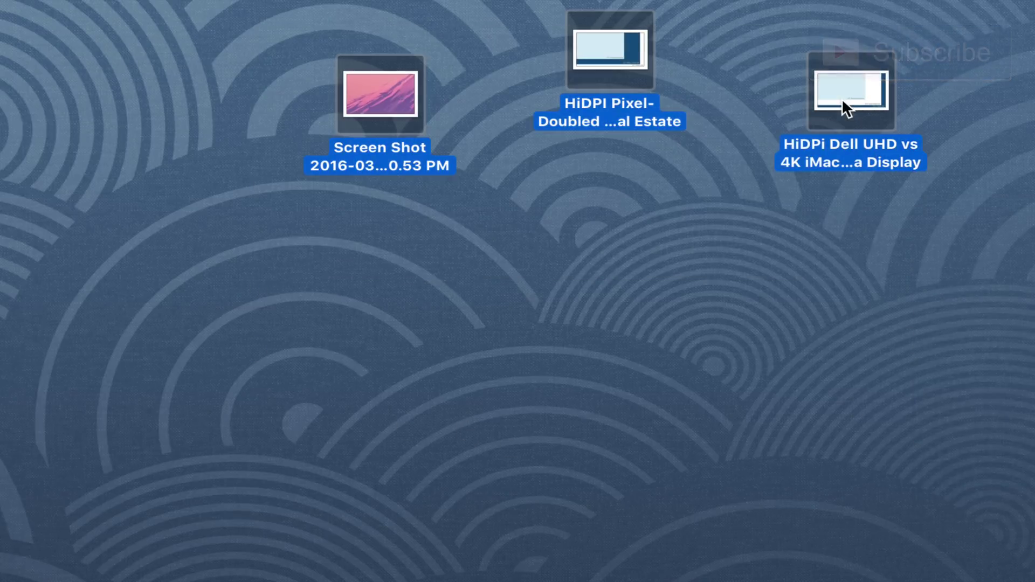
drag(842, 99, 1000, 331)
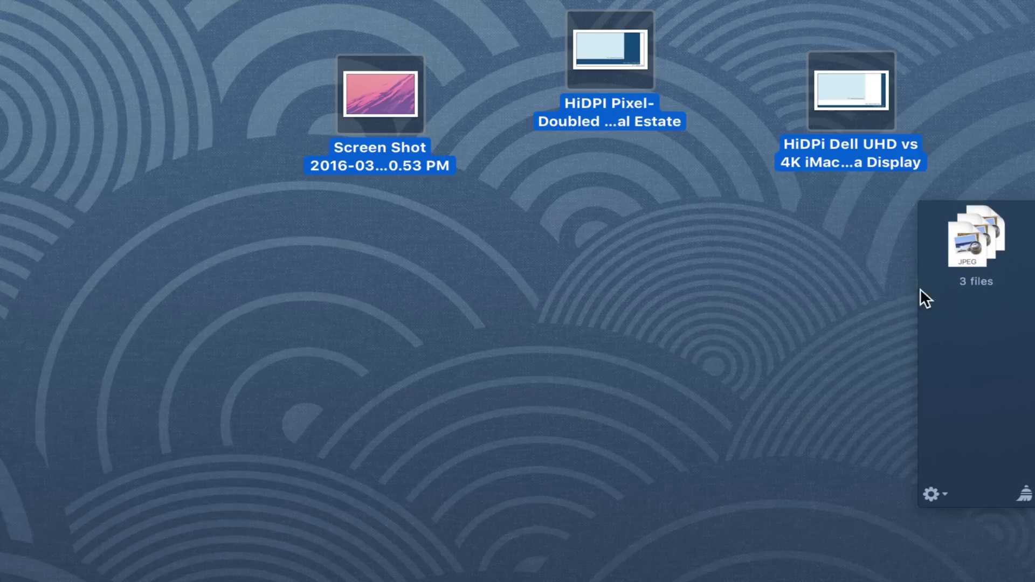
mouse_move(973, 228)
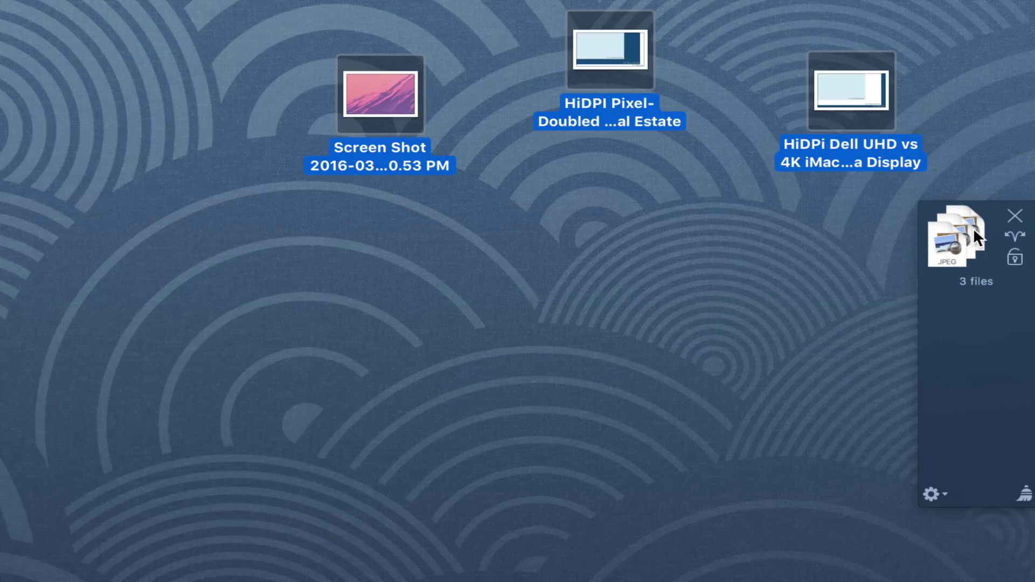
click(1019, 241)
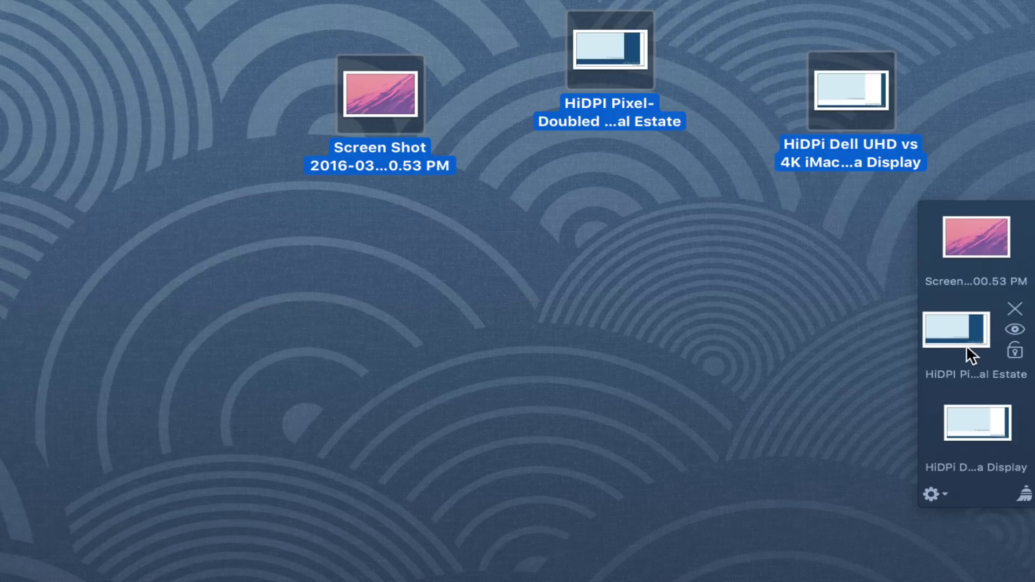
Step: Return the HiDPI Pixel-Doubled, Dell comparison and Screen Shot files to the desktop
drag(967, 349, 622, 274)
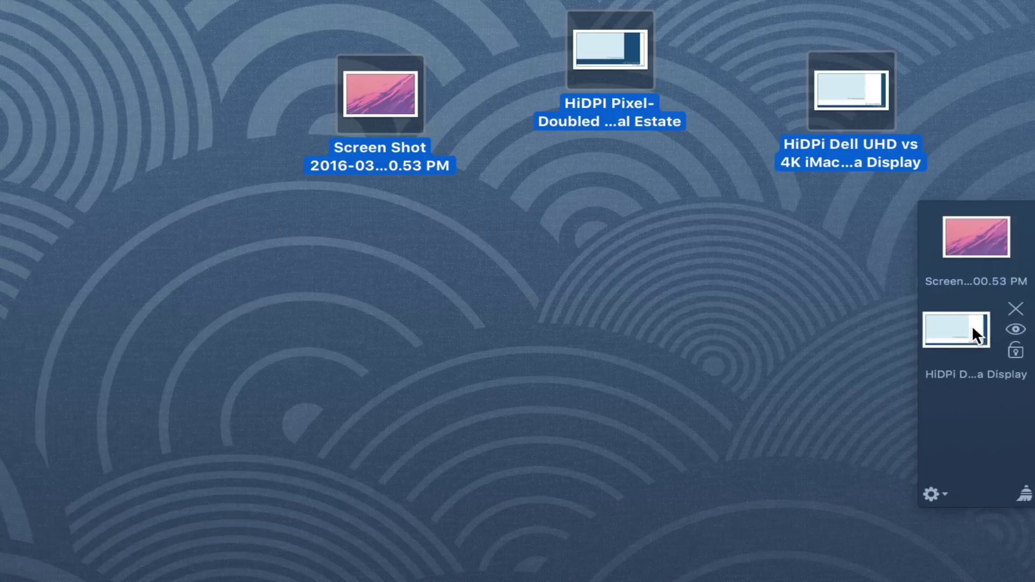
drag(973, 328, 555, 254)
drag(981, 237, 460, 263)
Step: Put the Dell comparison file on the shelf, then move the held image back out to the desktop
click(731, 273)
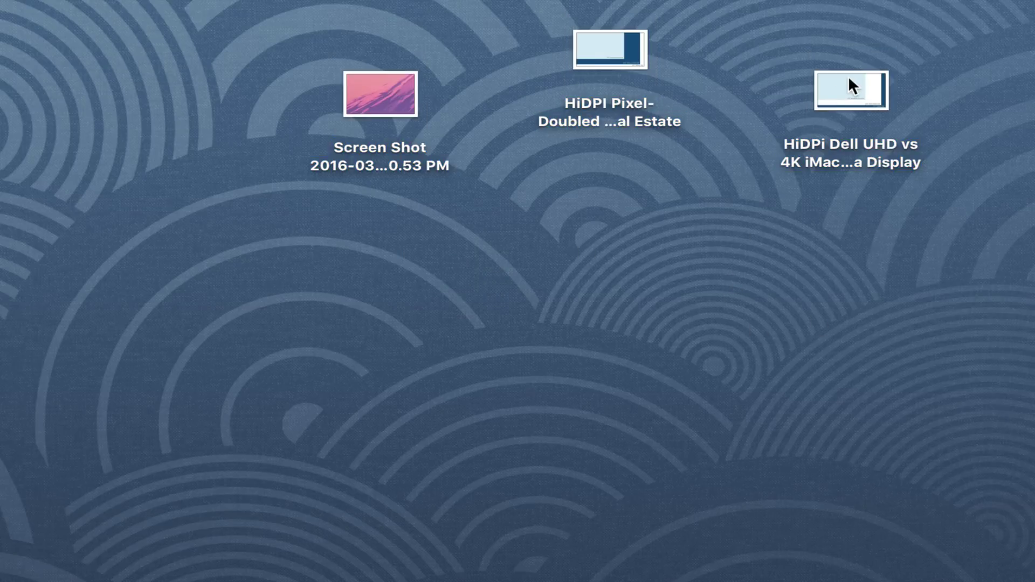
drag(848, 78, 1010, 250)
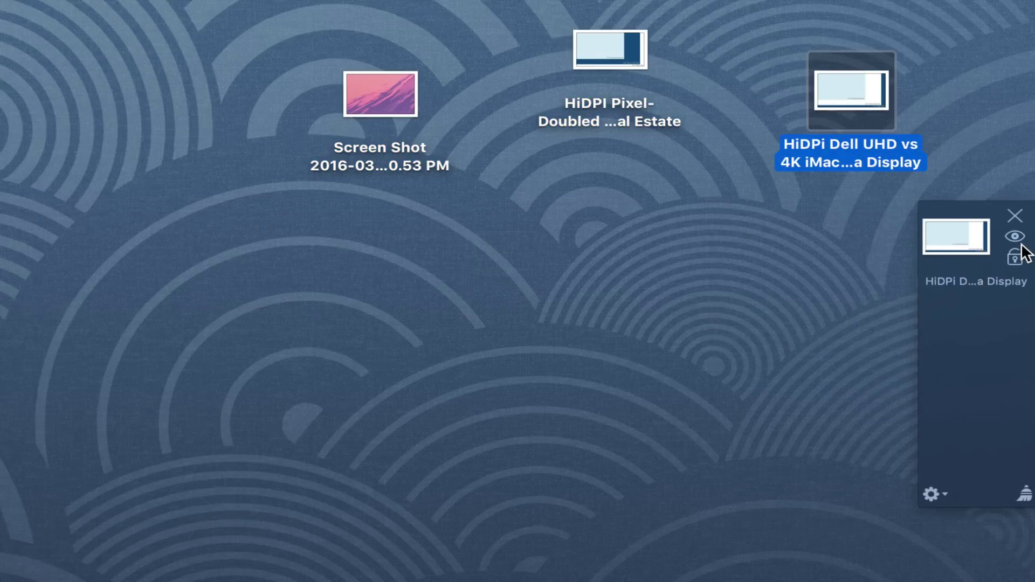
click(706, 257)
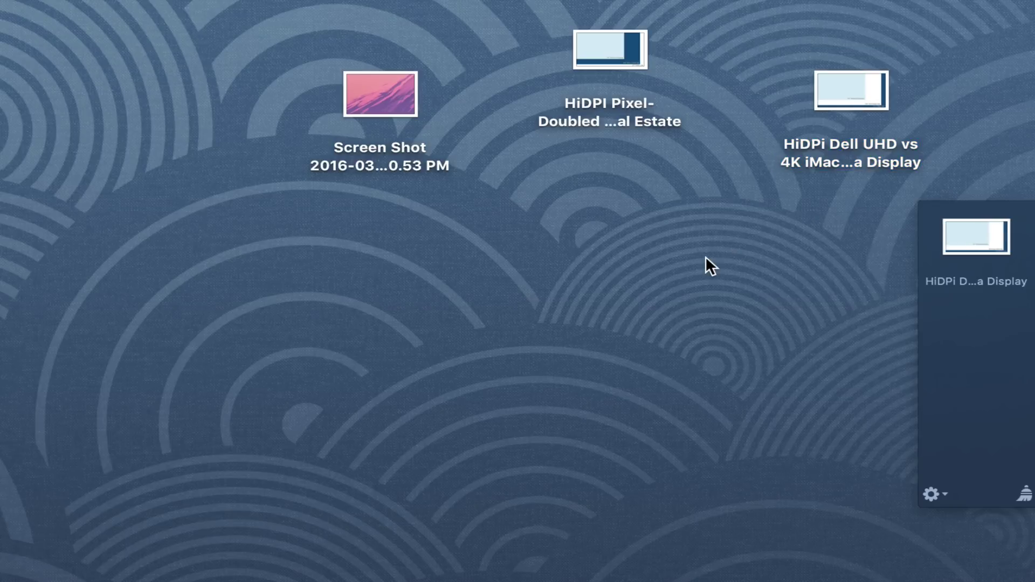
drag(966, 241, 729, 256)
Step: Preview the held image in Quick Look, close the preview, and remove the image from the shelf
mouse_move(990, 261)
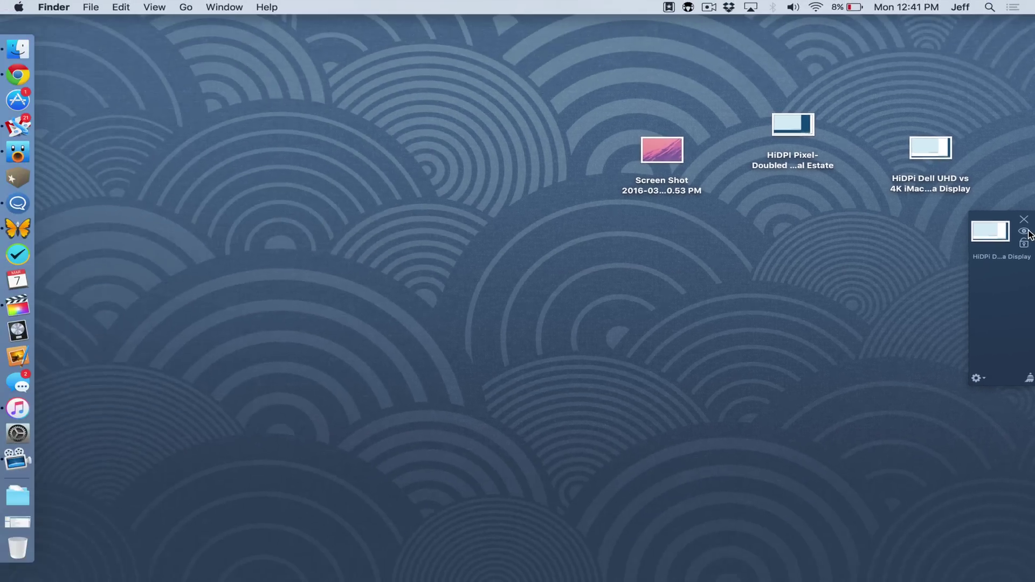
click(1015, 236)
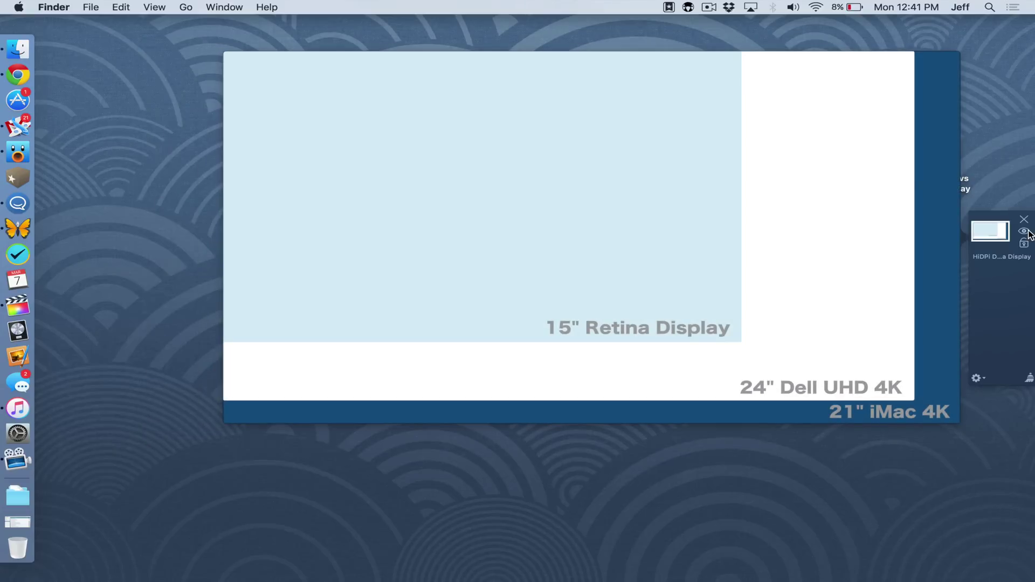
click(1028, 231)
click(1024, 220)
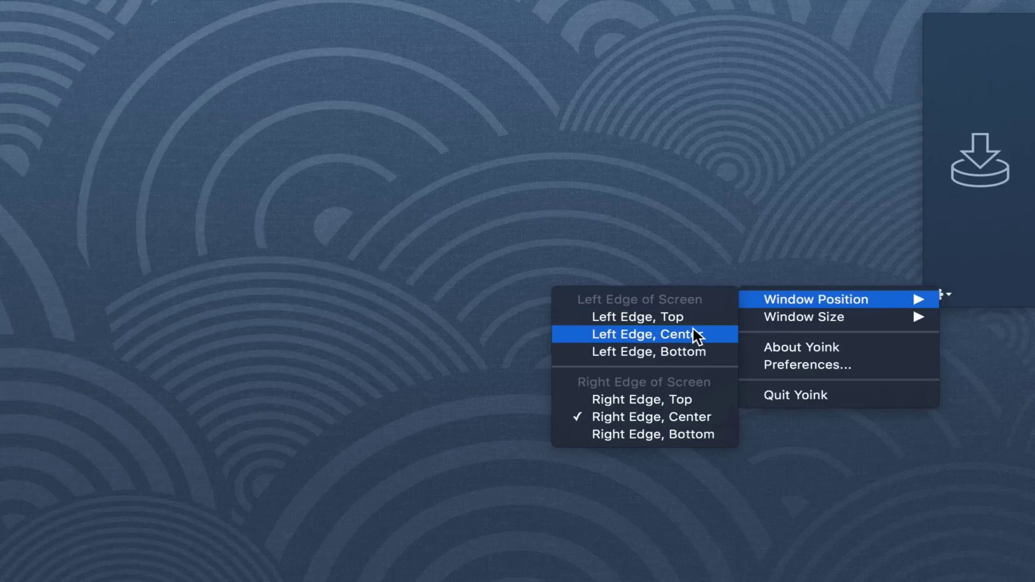
Step: Set the shelf position to Right Edge, Top and place the HiDPi Dell file on it
click(696, 397)
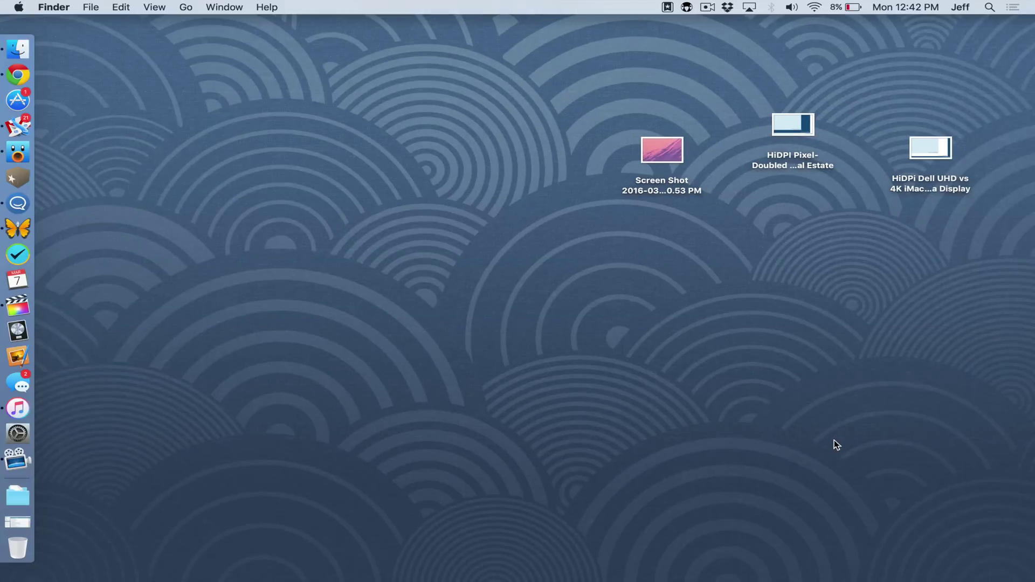
mouse_move(923, 159)
mouse_down()
mouse_move(833, 213)
mouse_move(995, 110)
mouse_move(994, 99)
mouse_move(911, 153)
mouse_up()
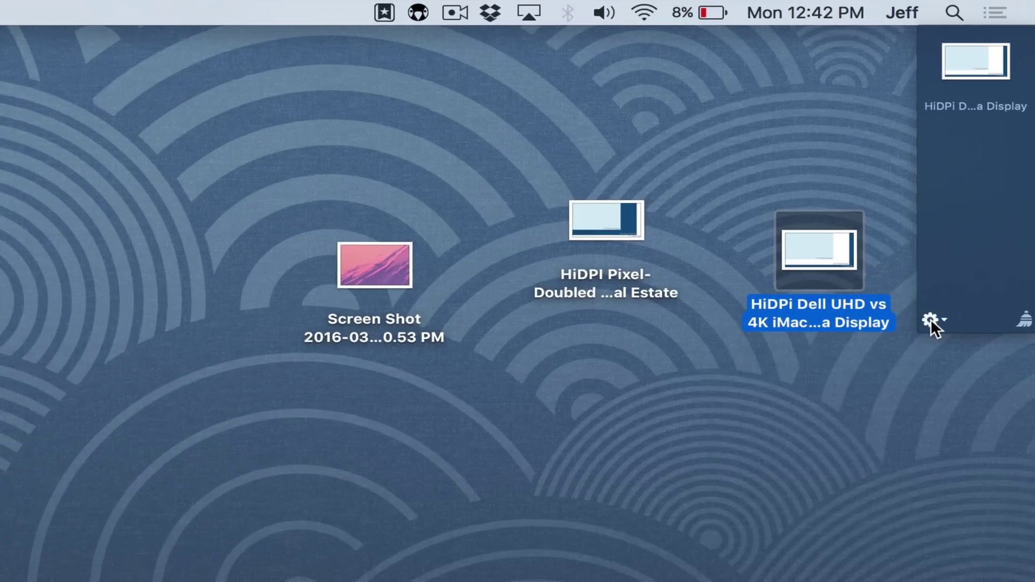
click(976, 181)
mouse_move(872, 353)
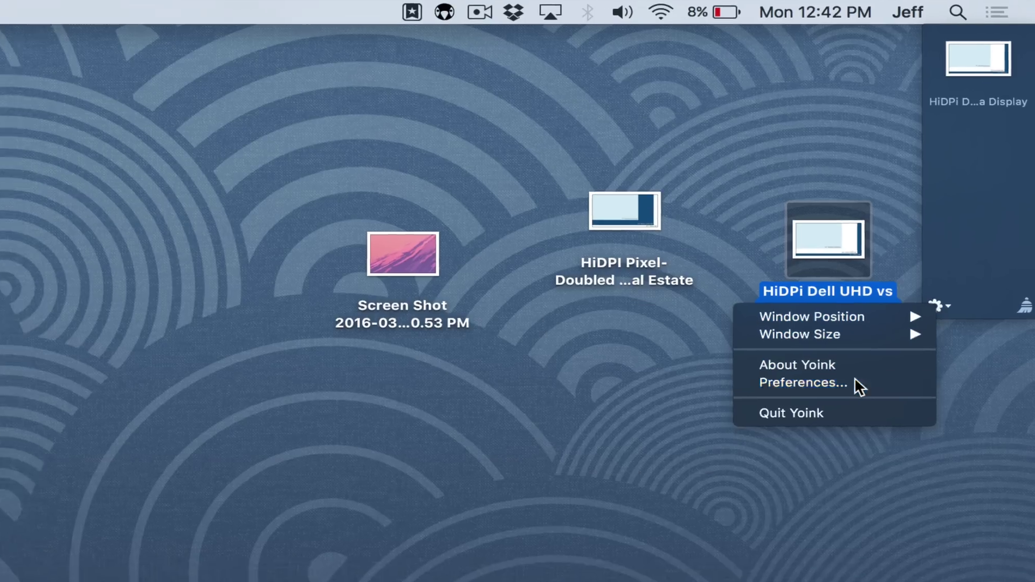
Step: In Behavior preferences keep 'drag starts' and enable 'Move window to mouse location when drag is initiated'
click(860, 401)
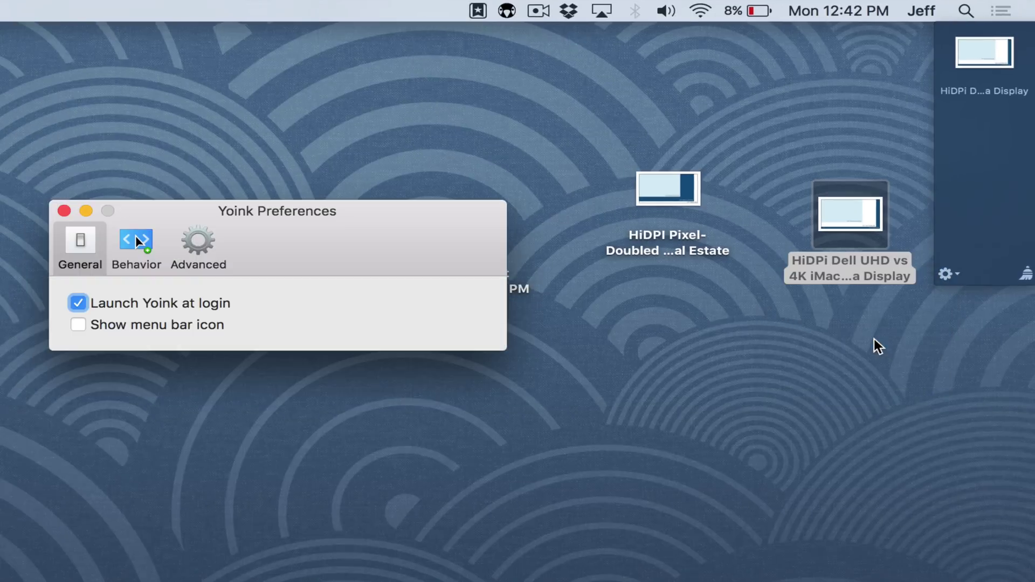
click(80, 260)
click(136, 241)
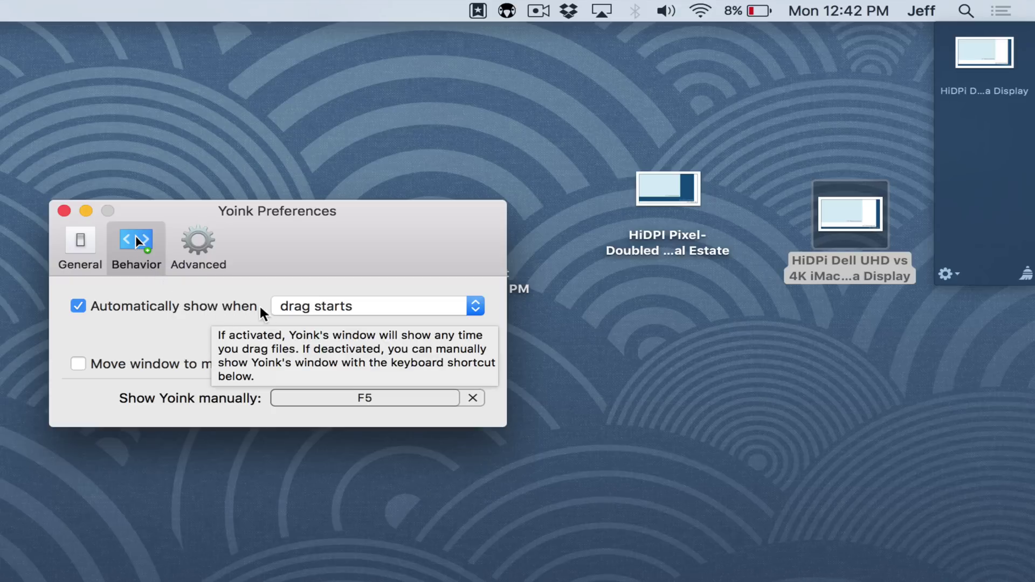
click(310, 307)
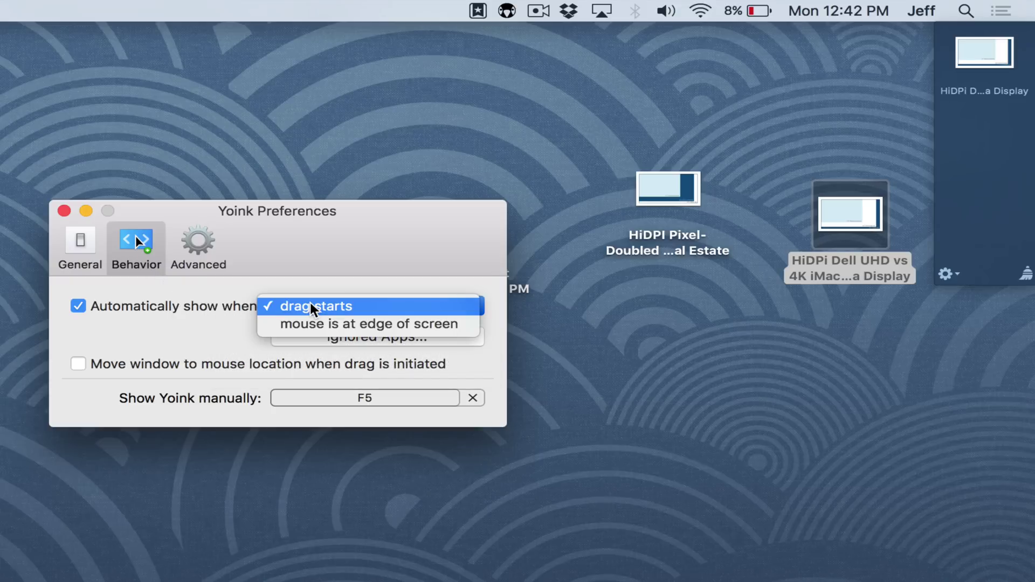
click(315, 305)
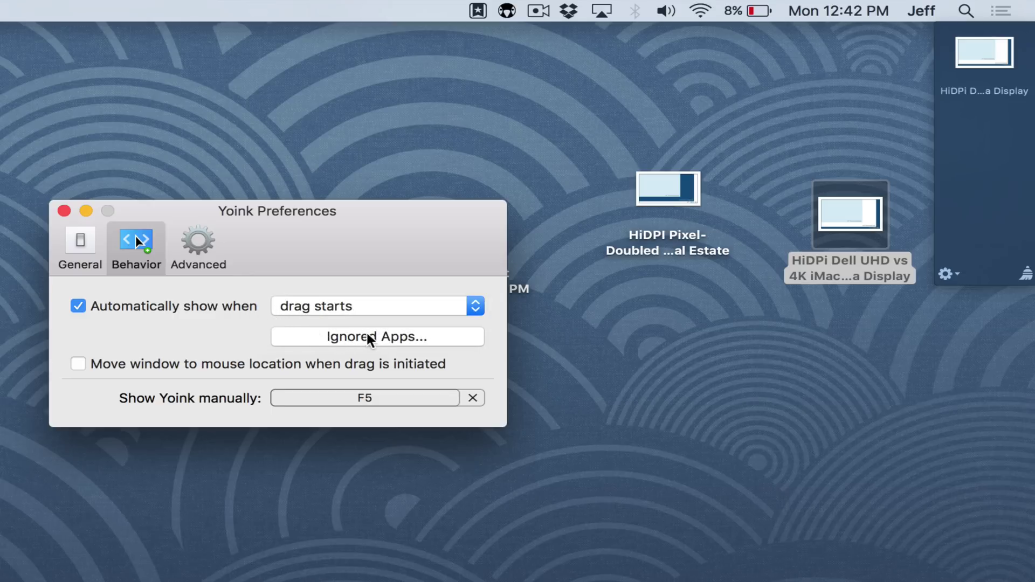
click(78, 365)
click(64, 210)
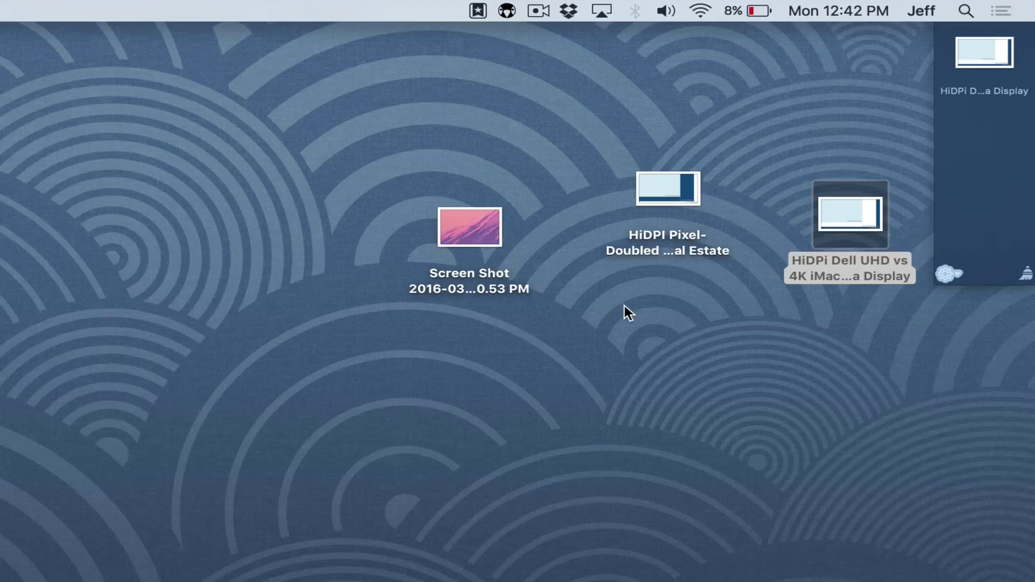
Step: Empty the shelf, then shelve the Screen Shot file and the HiDPi Dell comparison file
click(1022, 275)
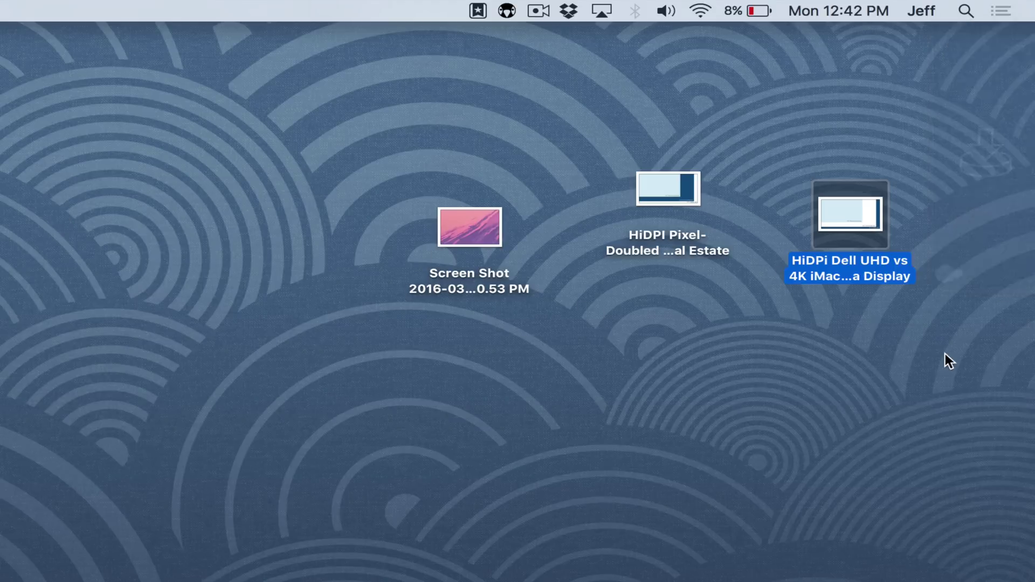
drag(467, 228, 160, 313)
drag(216, 292, 212, 411)
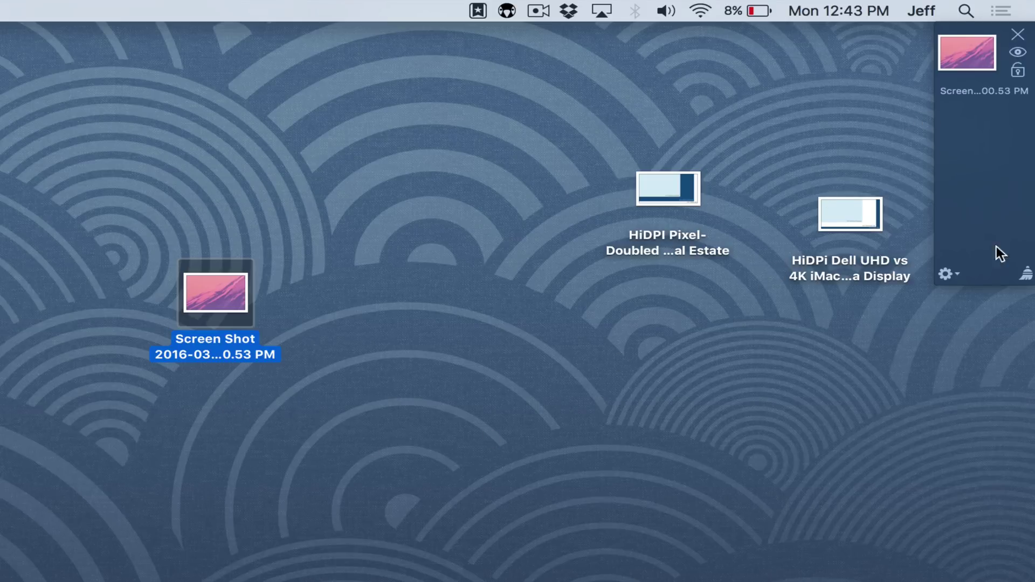
click(1026, 275)
click(751, 381)
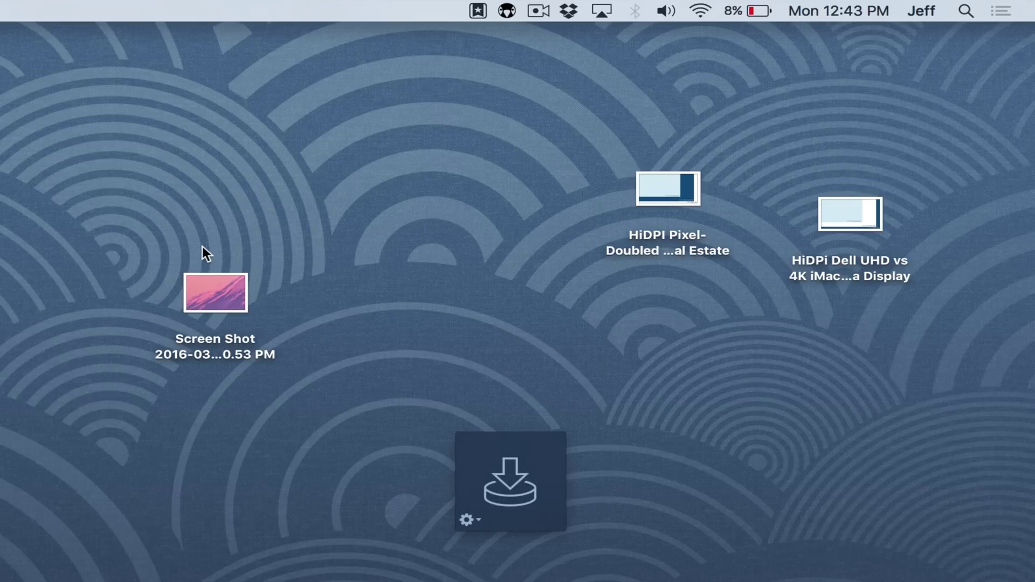
drag(222, 305, 259, 428)
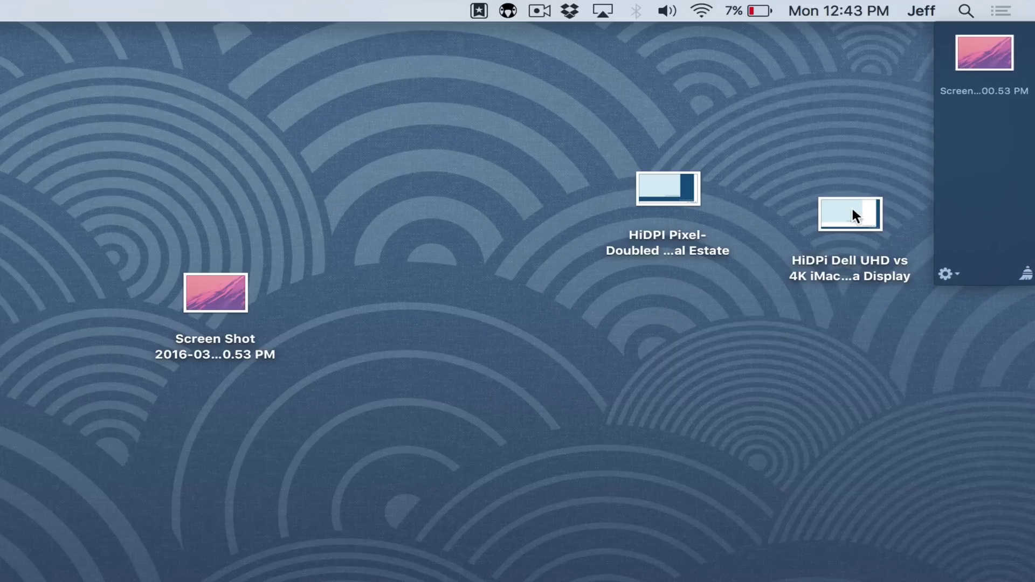
drag(854, 212, 887, 295)
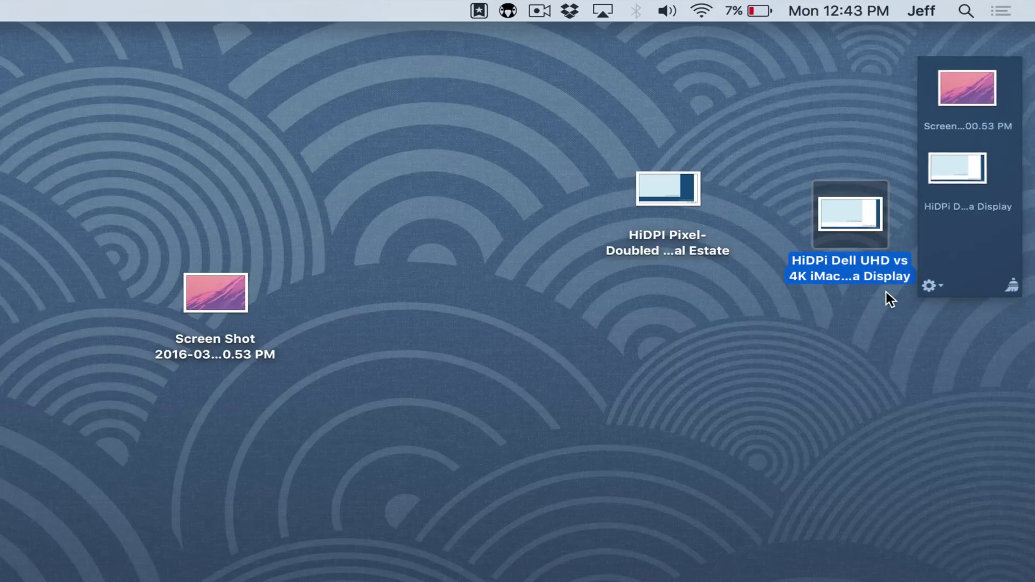
Step: Shelve the HiDPI Pixel-Doubled file and append the Screen Shot image to the timeline's end
drag(668, 206, 681, 351)
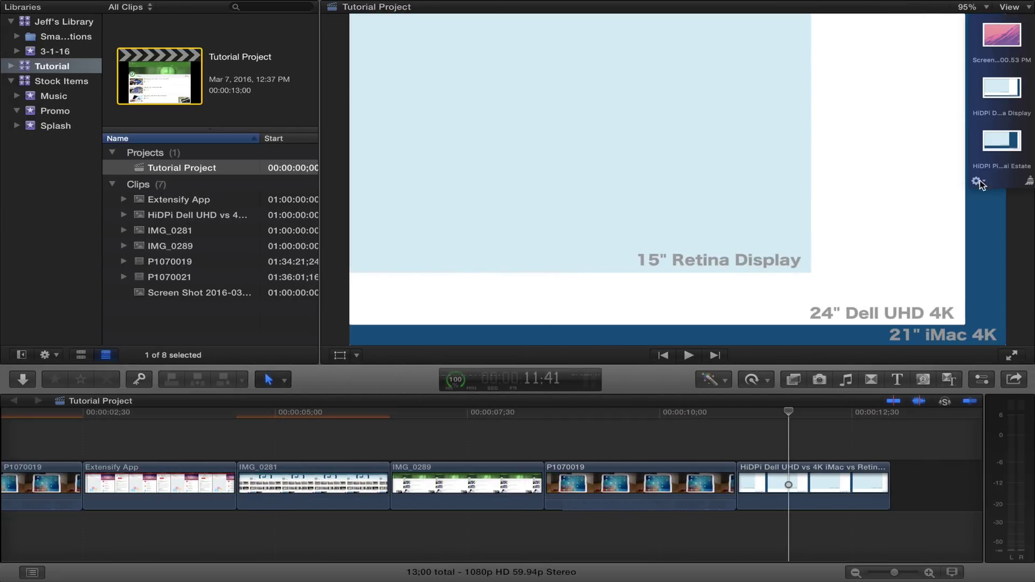
mouse_move(996, 79)
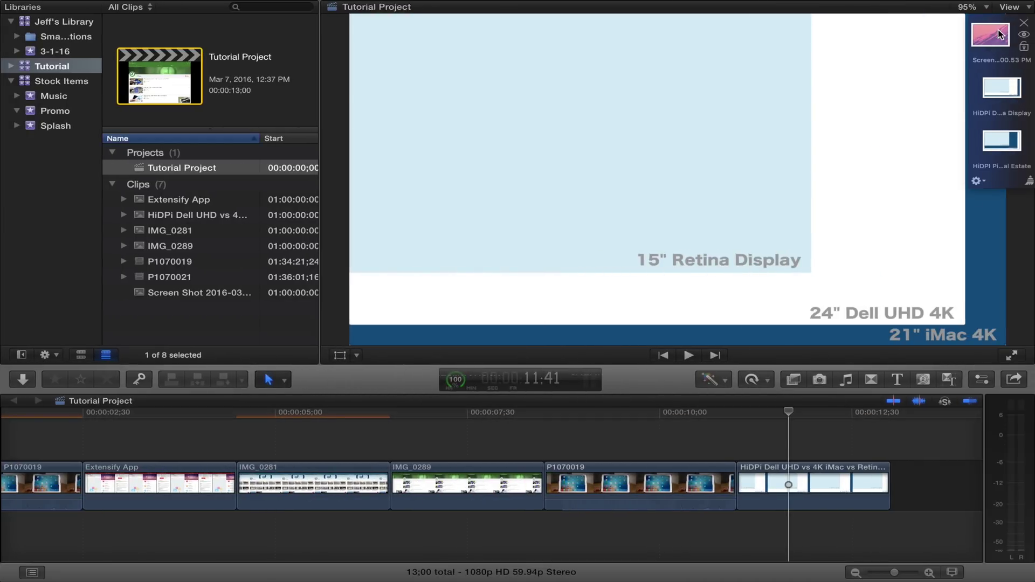
drag(998, 31, 917, 491)
scroll(965, 541, right, 5)
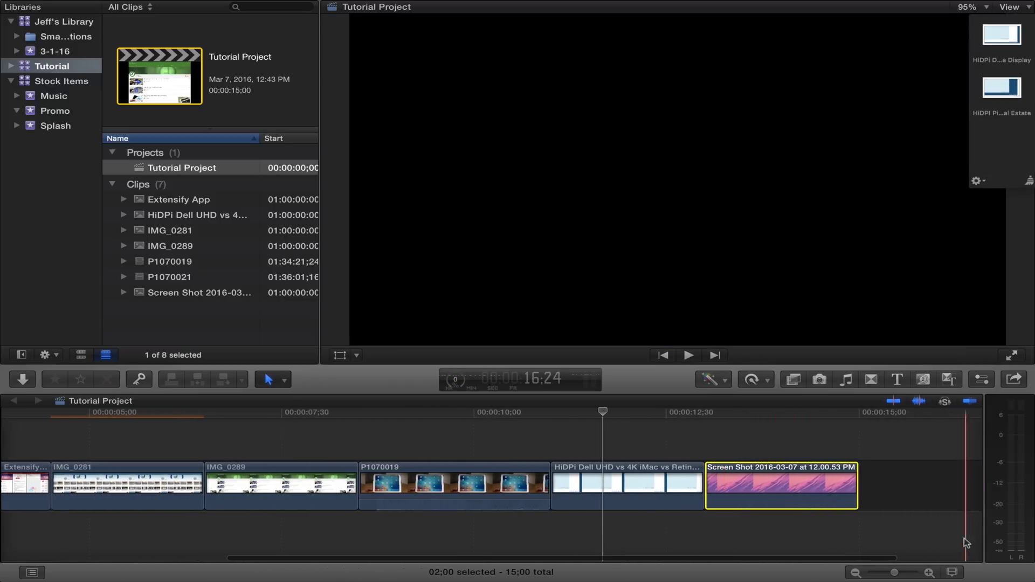
click(916, 536)
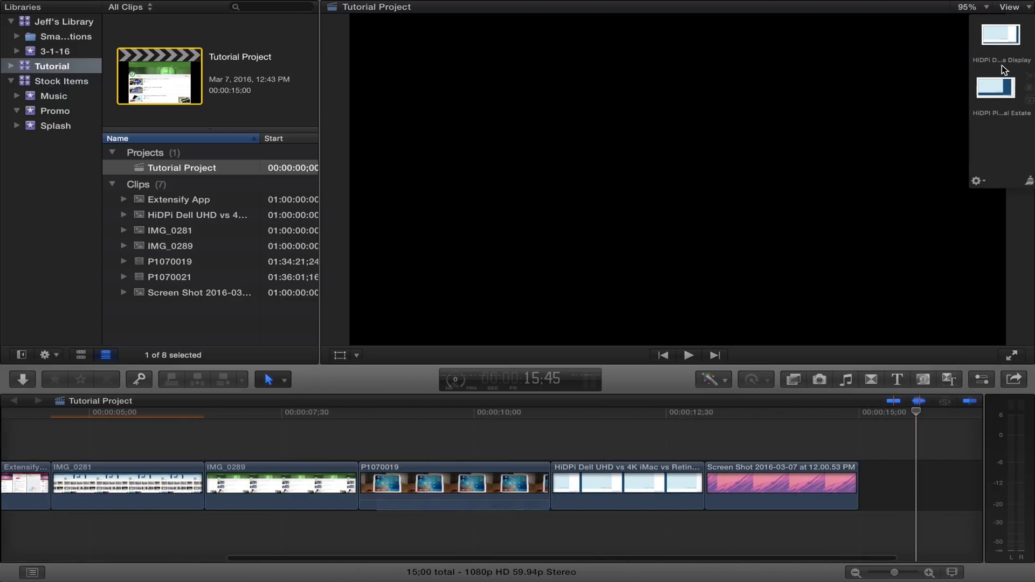
Step: Append the HiDPI Pixel-Doubled image after it on the timeline, then return to the desktop
drag(1001, 35, 895, 485)
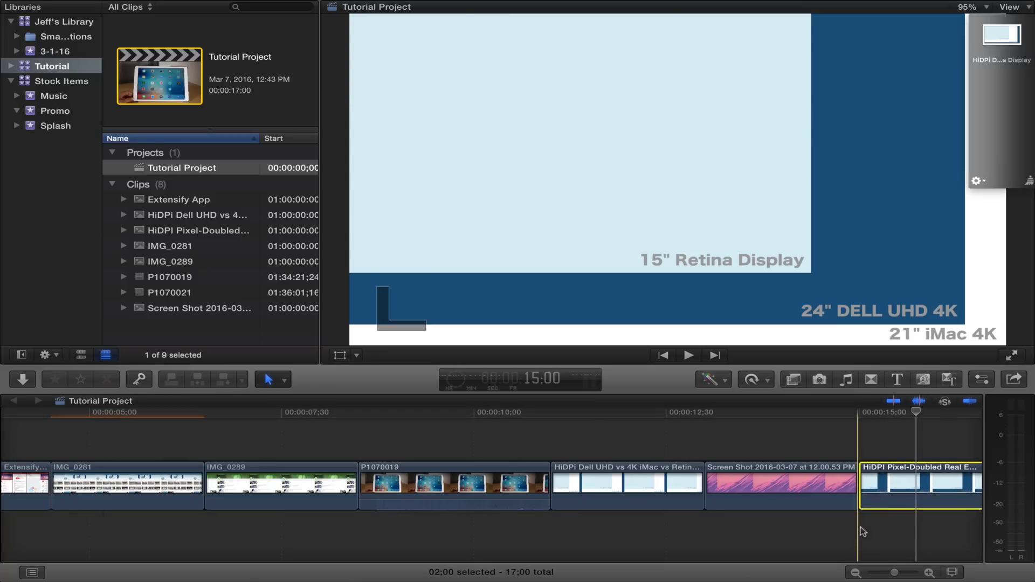
scroll(880, 523, right, 3)
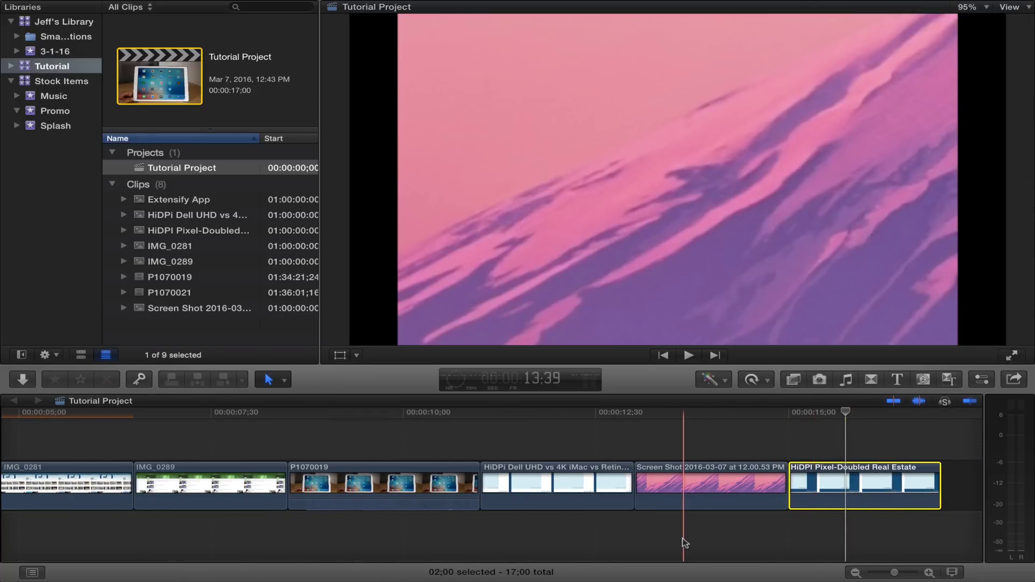
key(ctrl+Left)
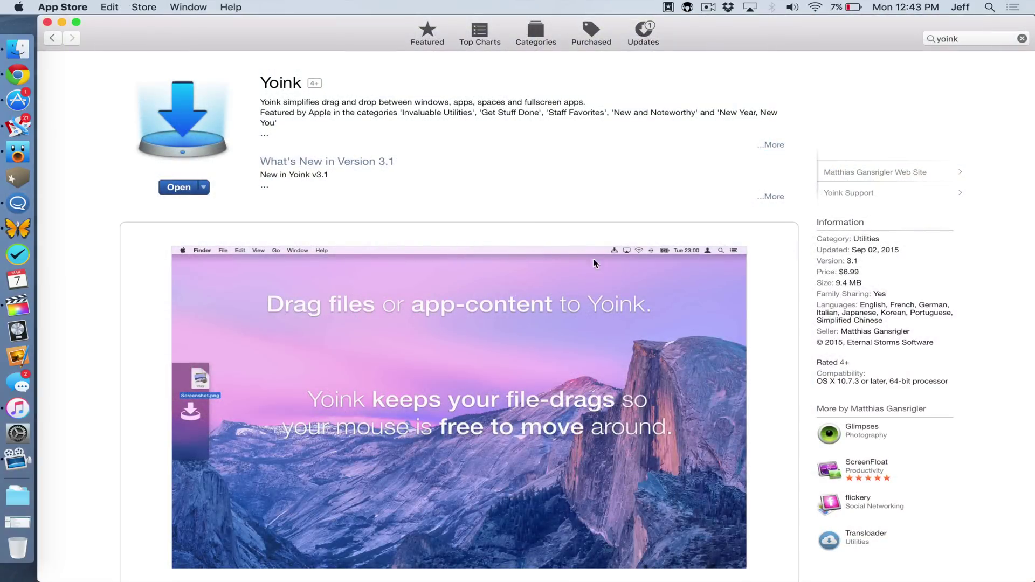
Step: Scroll Yoink's $6.99 App Store page down to the screenshots and Customer Ratings, then back up
scroll(598, 323, down, 5)
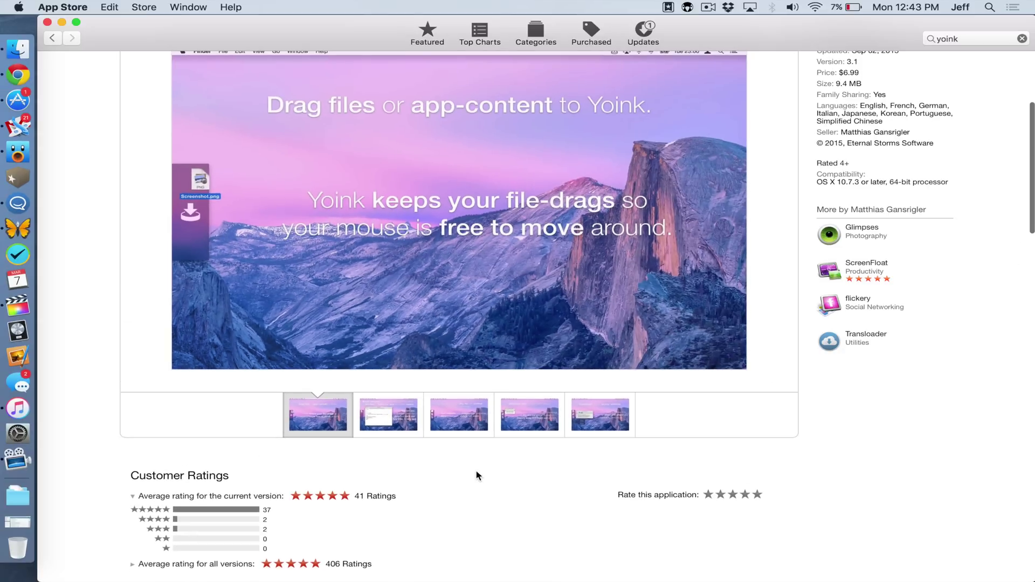
scroll(476, 472, up, 10)
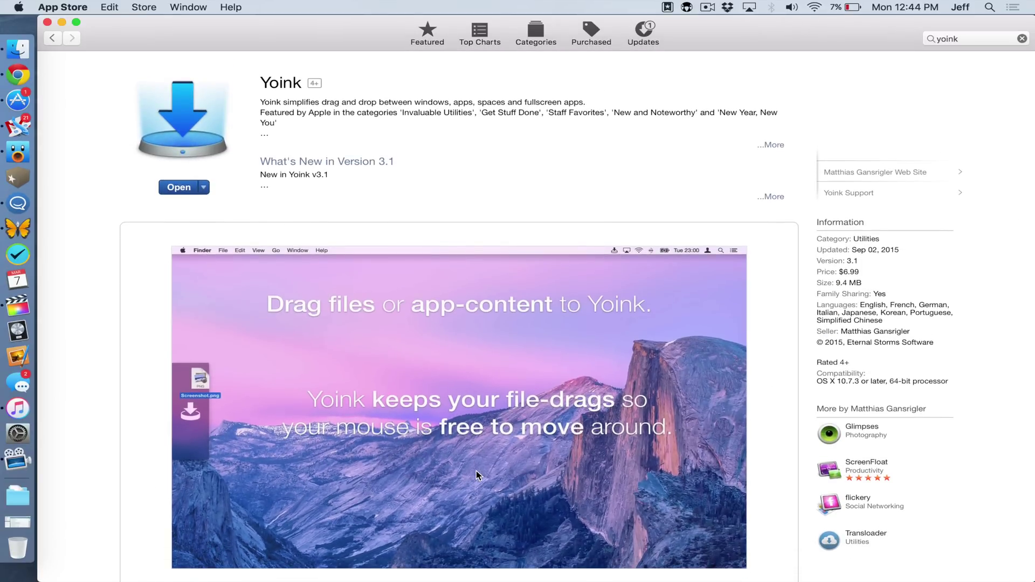